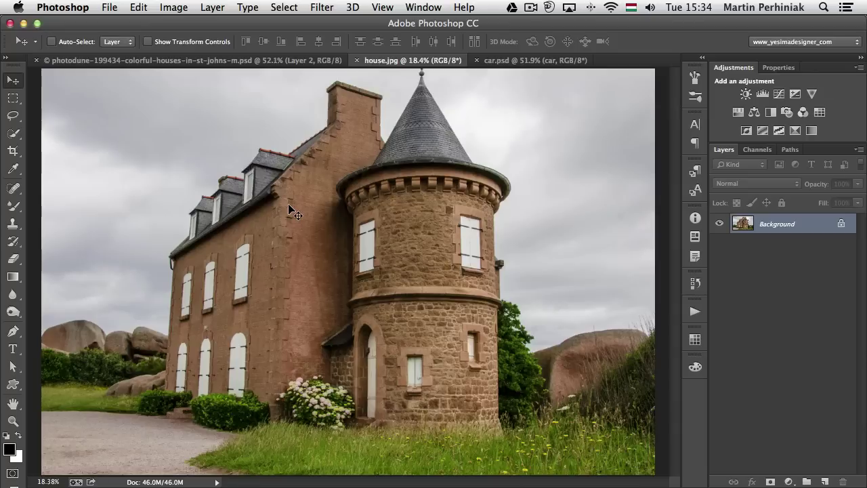
# Step: Convert the Background layer to a smart object and start a Perspective Warp, zoomed out slightly
pyautogui.rightClick(796, 227)
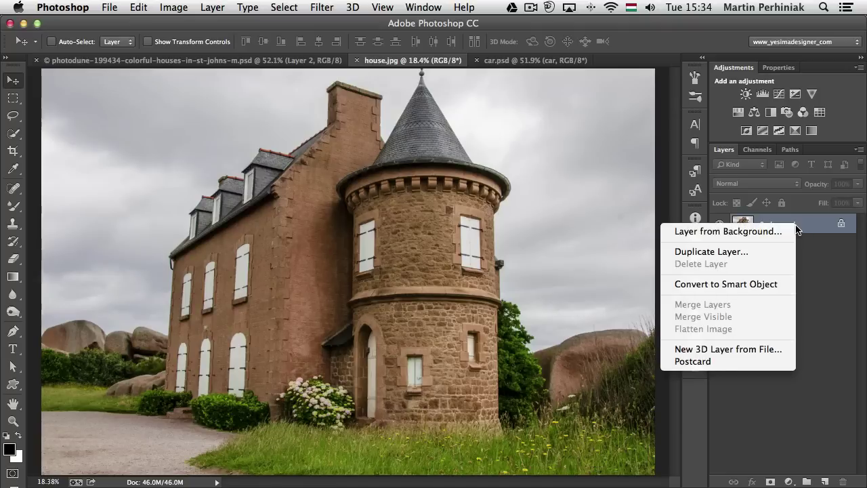
pyautogui.click(763, 284)
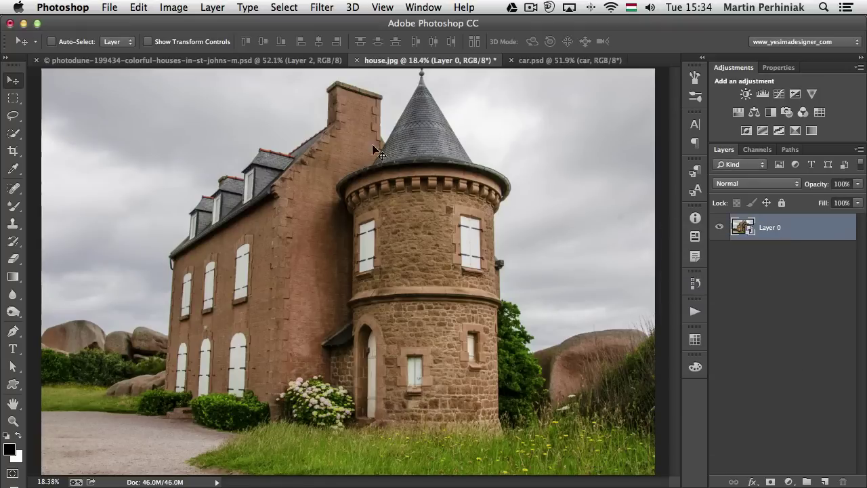
pyautogui.click(138, 7)
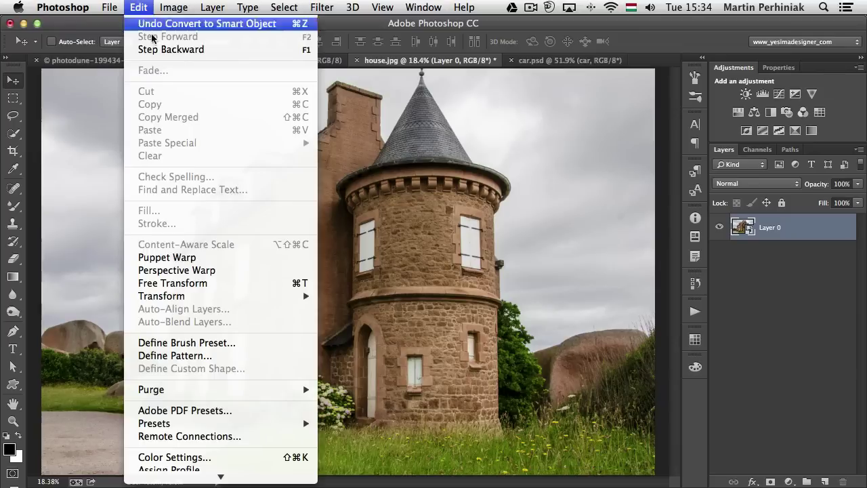
pyautogui.click(207, 271)
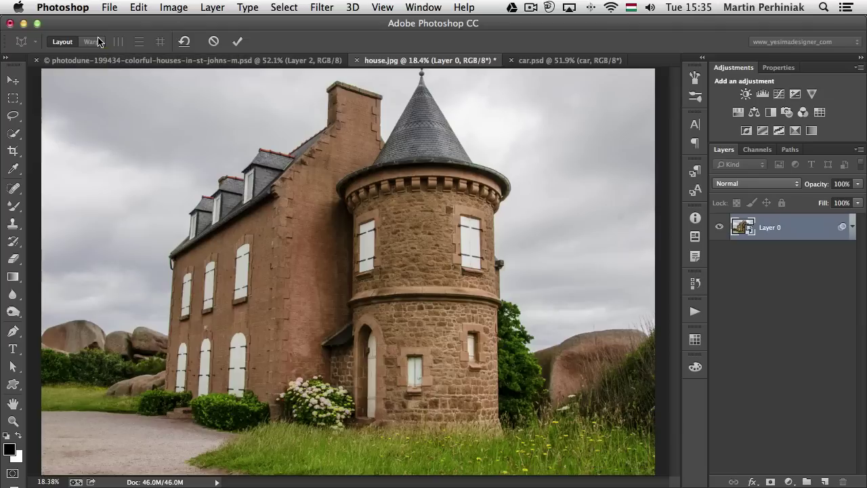
pyautogui.press('super+minus')
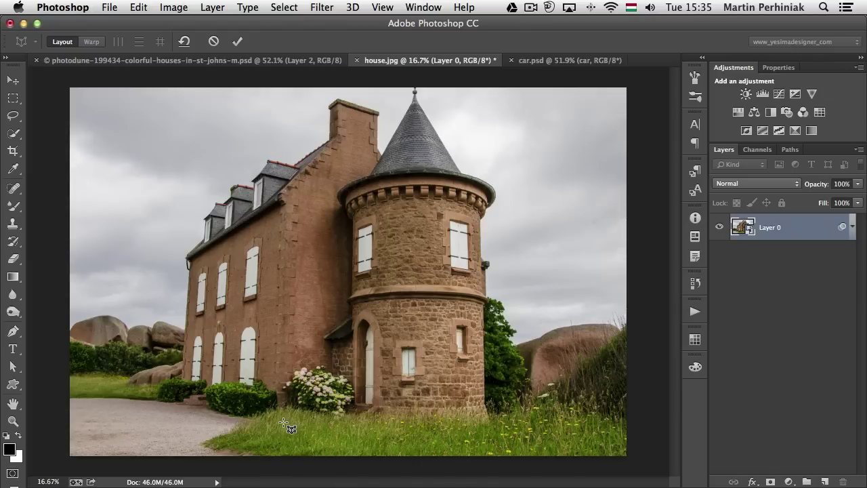
# Step: Fit a plane to the left wing's base, roofline and gable, then draw a second plane over the turret
pyautogui.moveTo(283, 422); pyautogui.dragTo(146, 129)
pyautogui.press('w')
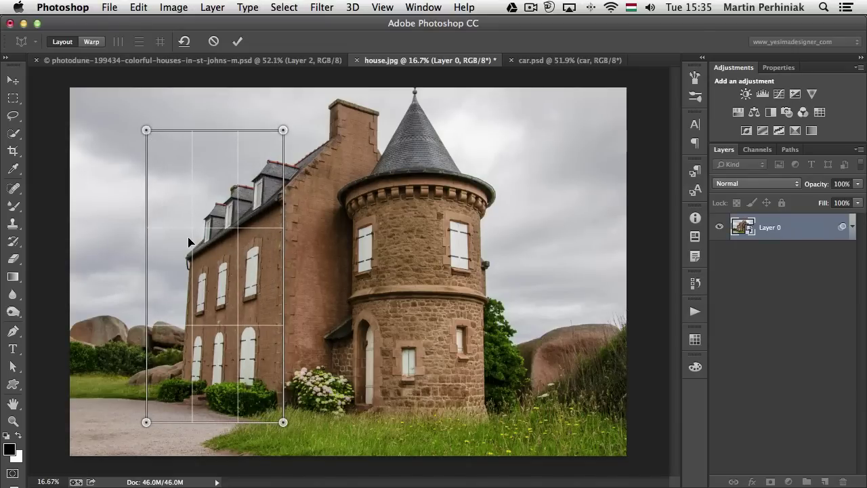
pyautogui.moveTo(145, 422); pyautogui.dragTo(166, 405)
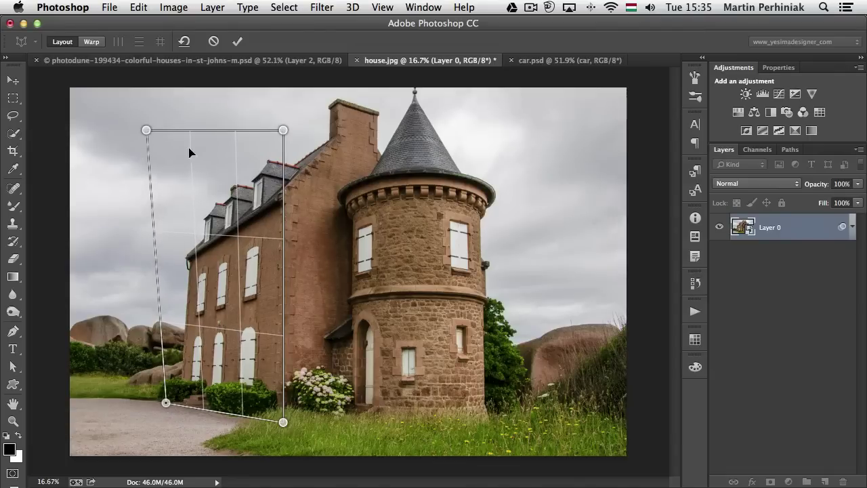
pyautogui.moveTo(147, 130); pyautogui.dragTo(181, 209)
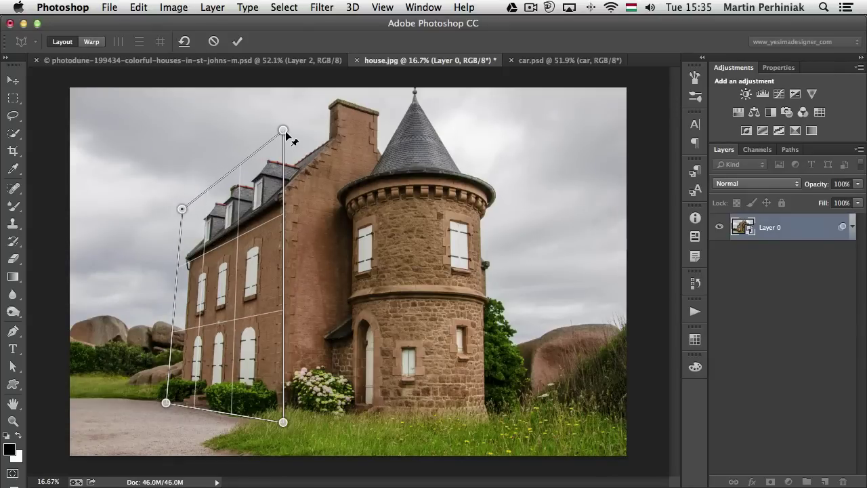
pyautogui.moveTo(285, 131); pyautogui.dragTo(285, 112)
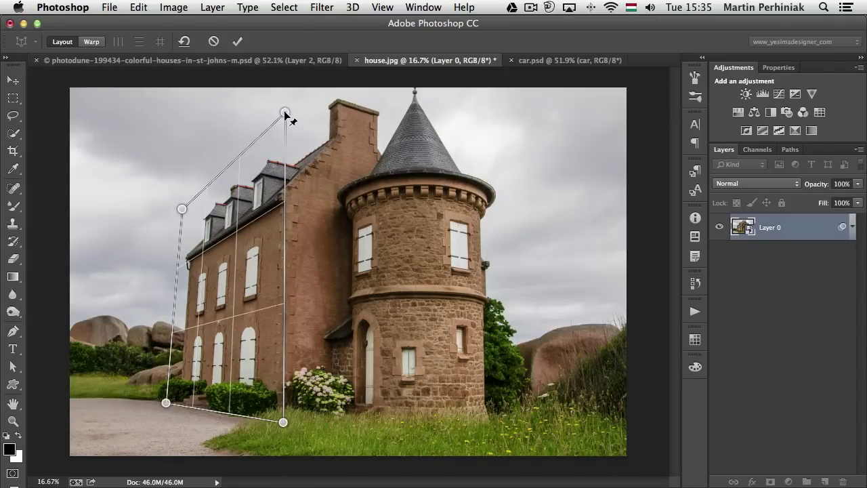
pyautogui.moveTo(184, 207); pyautogui.dragTo(188, 206)
pyautogui.moveTo(283, 422); pyautogui.dragTo(280, 419)
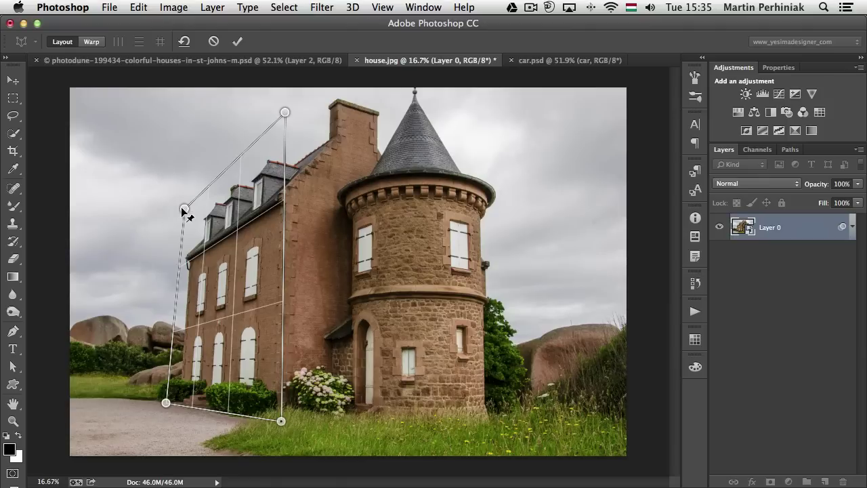
pyautogui.moveTo(184, 207); pyautogui.dragTo(184, 195)
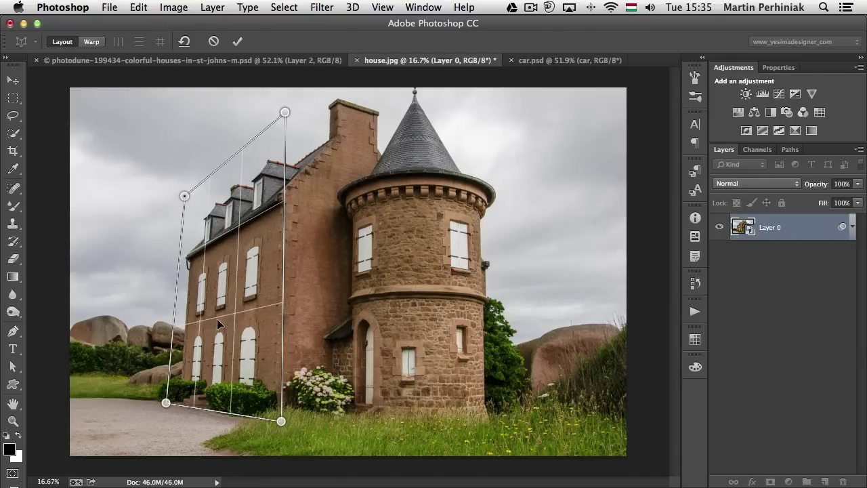
pyautogui.moveTo(286, 115); pyautogui.dragTo(286, 111)
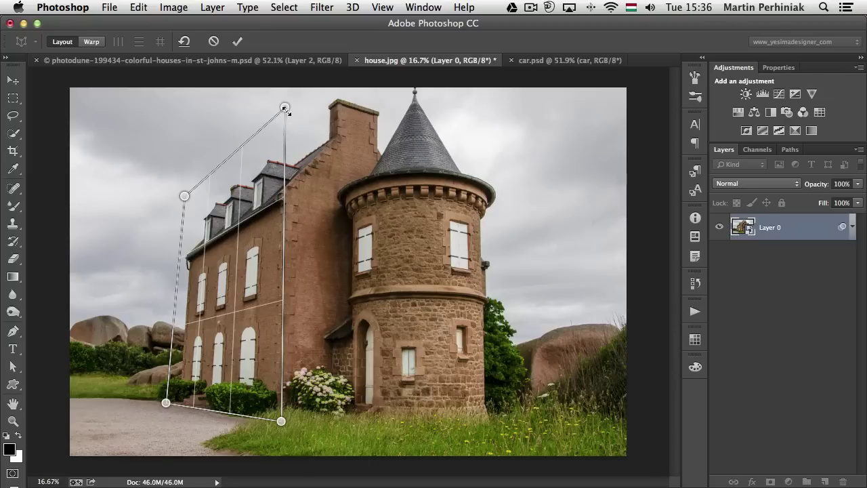
pyautogui.moveTo(438, 123); pyautogui.dragTo(292, 357)
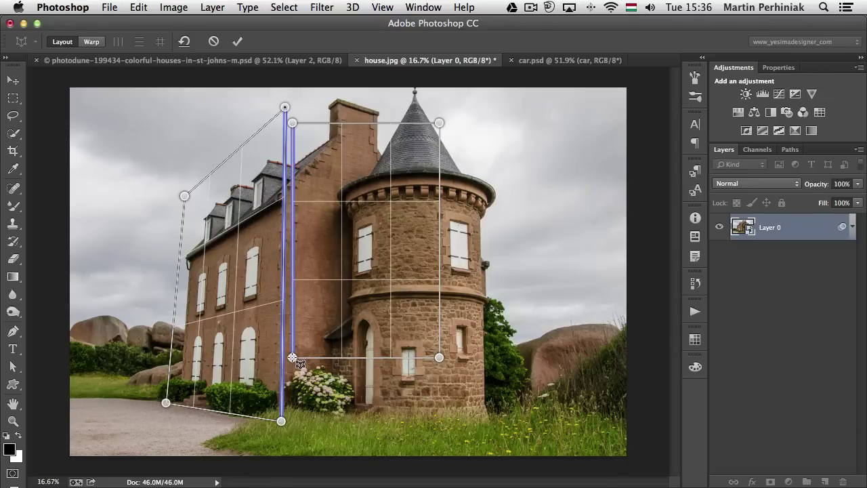
# Step: Snap the second plane to the first plane's edge and set its right corners on the tower's base and conical roof
pyautogui.moveTo(292, 357); pyautogui.dragTo(292, 357)
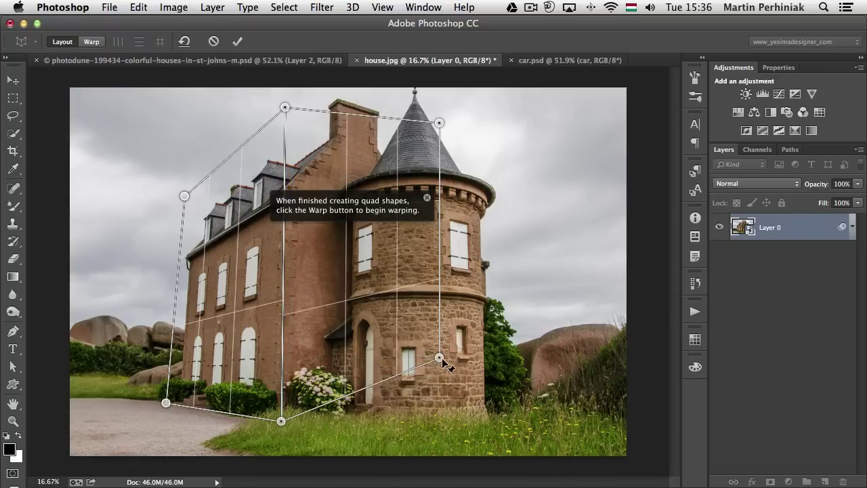
pyautogui.moveTo(440, 358); pyautogui.dragTo(403, 398)
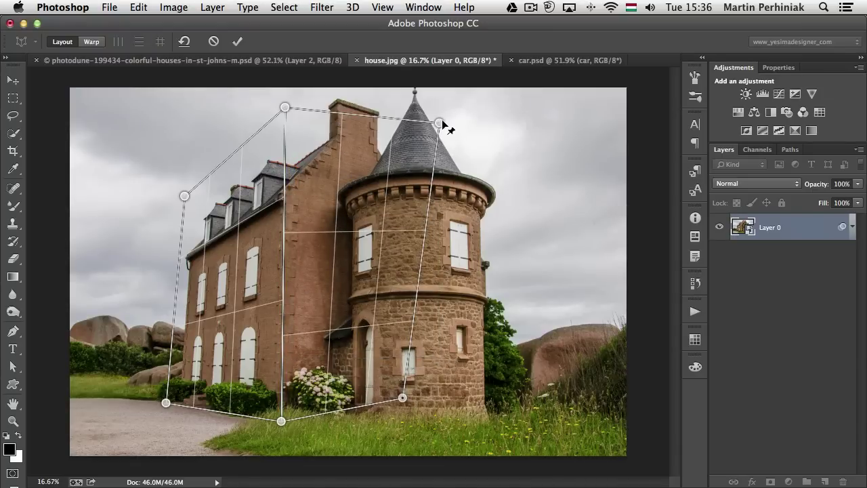
pyautogui.moveTo(440, 123); pyautogui.dragTo(403, 138)
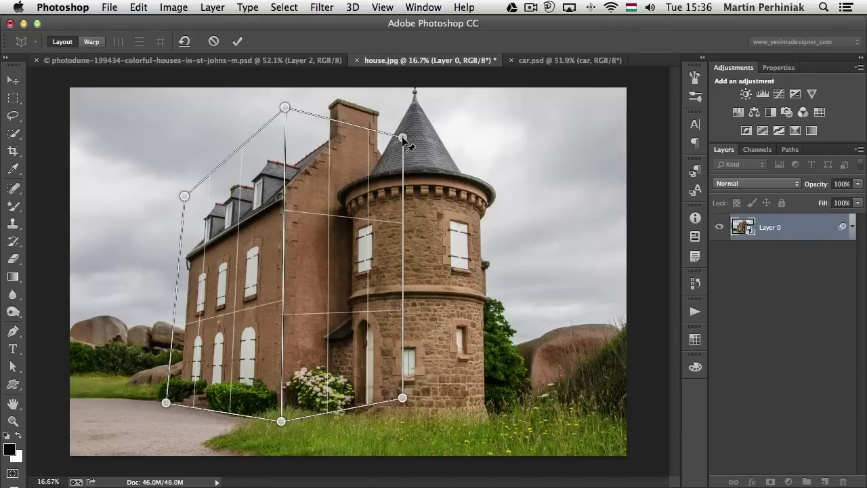
pyautogui.moveTo(403, 398); pyautogui.dragTo(407, 416)
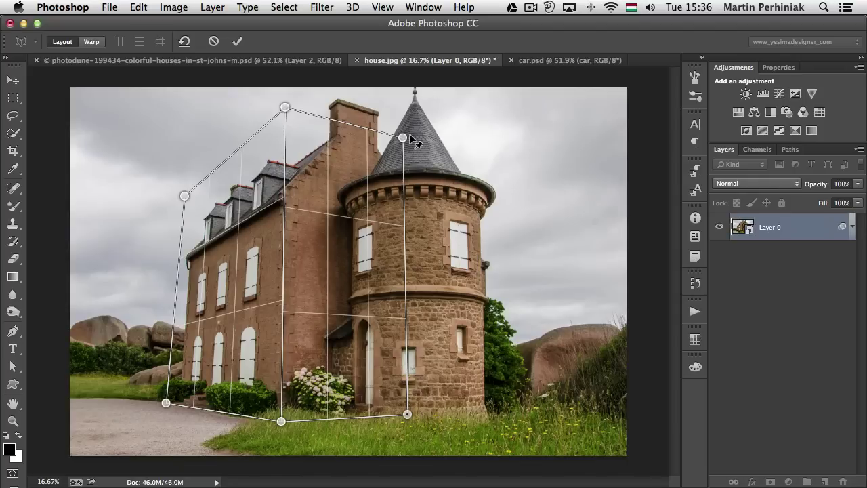
pyautogui.moveTo(404, 139)
pyautogui.mouseDown()
pyautogui.moveTo(401, 120)
pyautogui.moveTo(407, 134)
pyautogui.mouseUp()
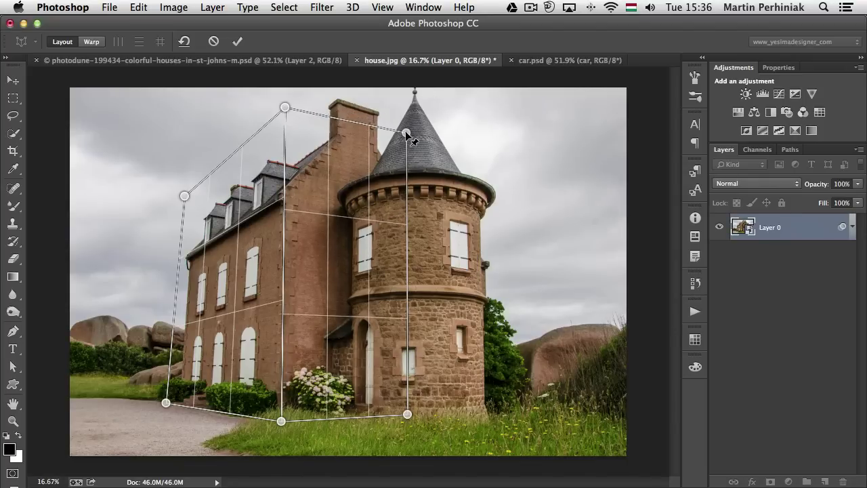
pyautogui.moveTo(407, 414); pyautogui.dragTo(416, 411)
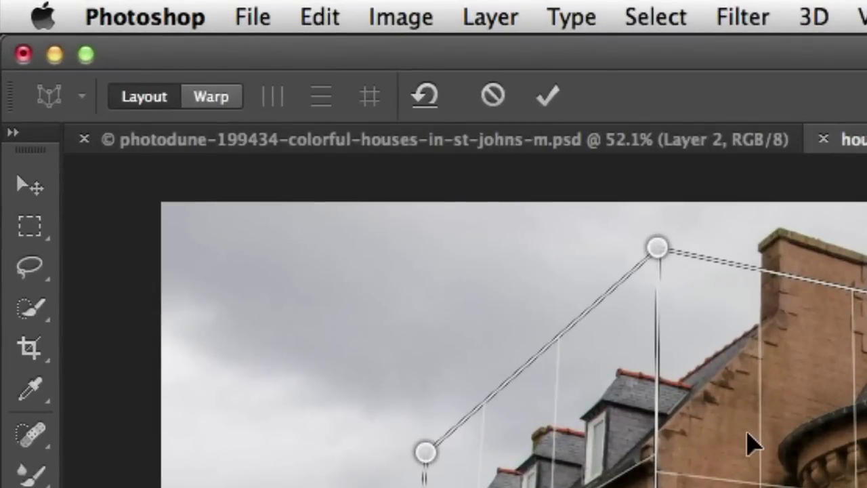
pyautogui.moveTo(752, 443); pyautogui.dragTo(752, 467)
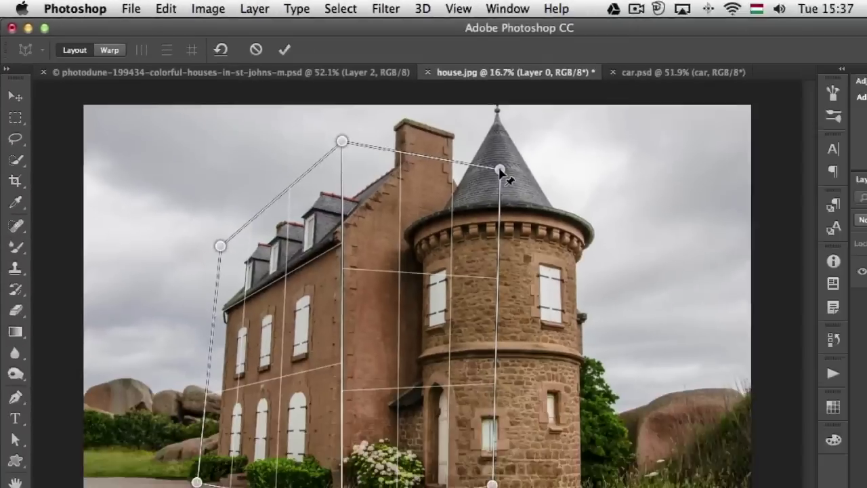
# Step: In Warp mode, drag the house's corner pins to shift the viewpoint, then commit the Perspective Warp
pyautogui.press('w')
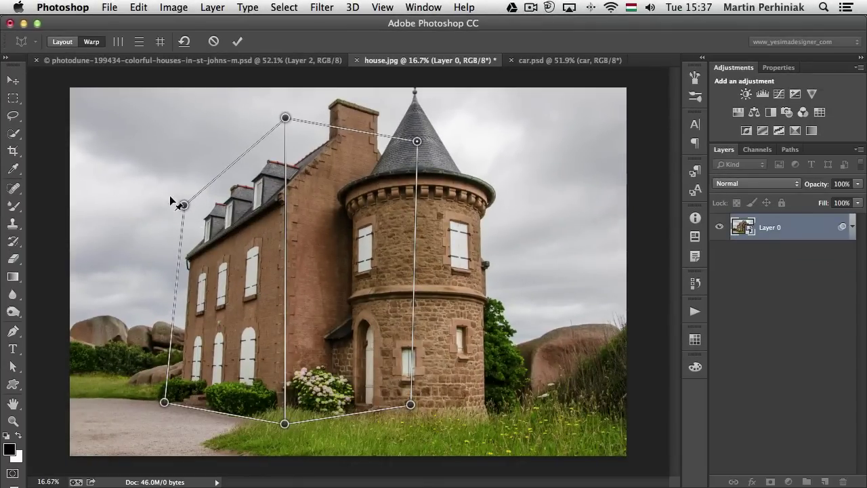
pyautogui.moveTo(183, 205); pyautogui.dragTo(160, 200)
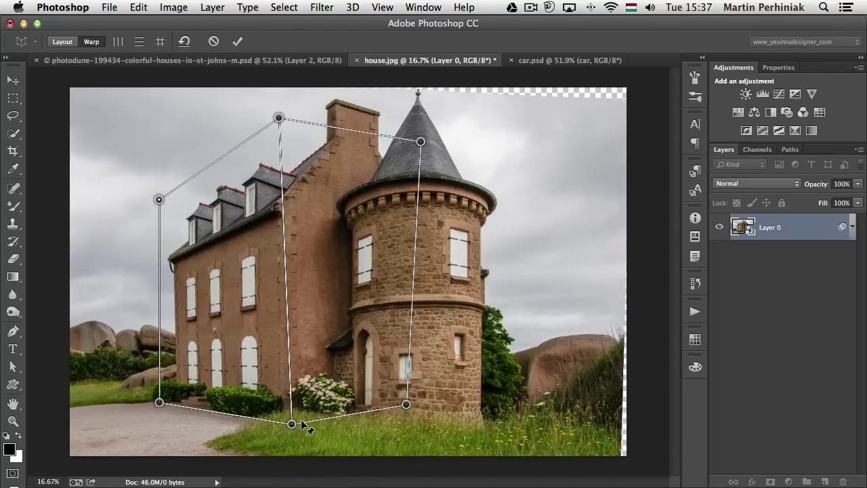
pyautogui.moveTo(291, 423)
pyautogui.mouseDown()
pyautogui.moveTo(283, 428)
pyautogui.moveTo(308, 425)
pyautogui.mouseUp()
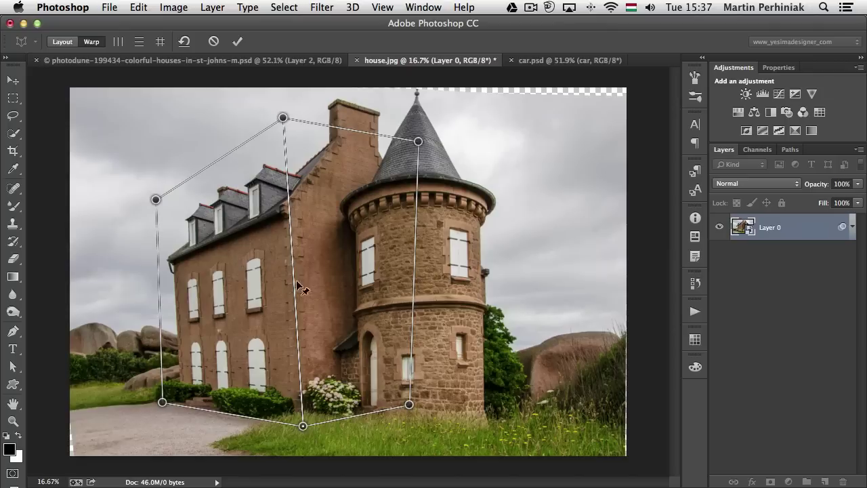
pyautogui.moveTo(284, 118); pyautogui.dragTo(296, 128)
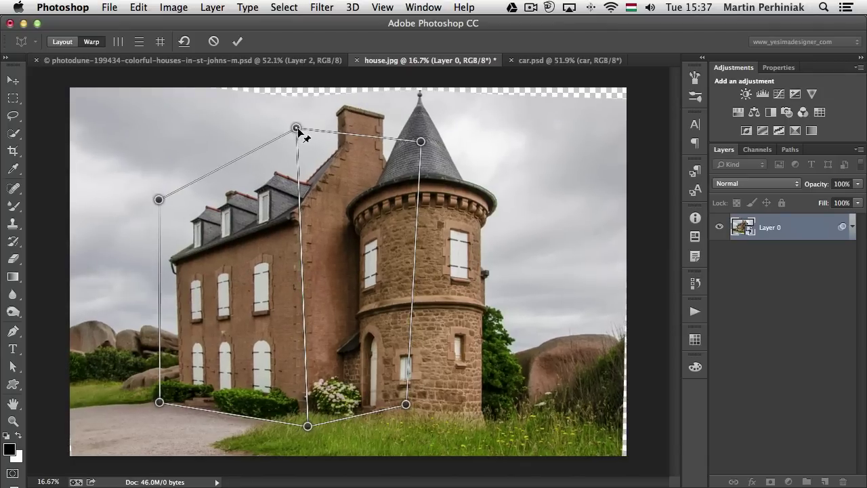
pyautogui.moveTo(159, 402); pyautogui.dragTo(145, 398)
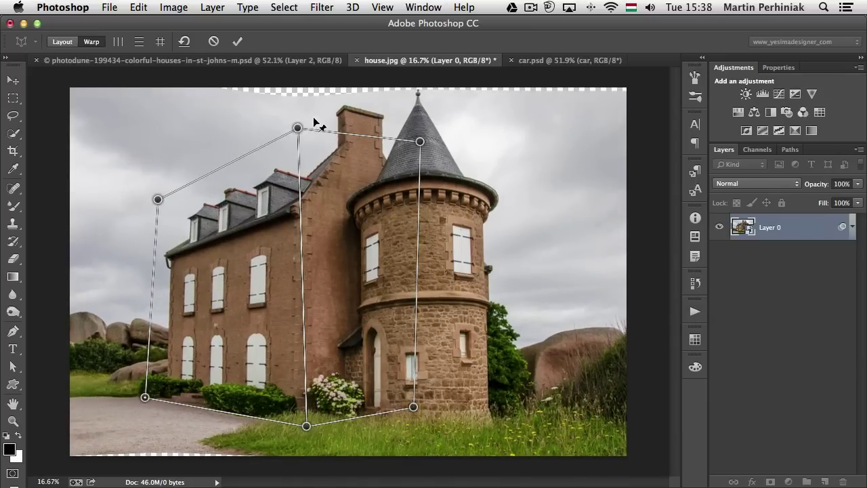
pyautogui.moveTo(157, 198); pyautogui.dragTo(153, 195)
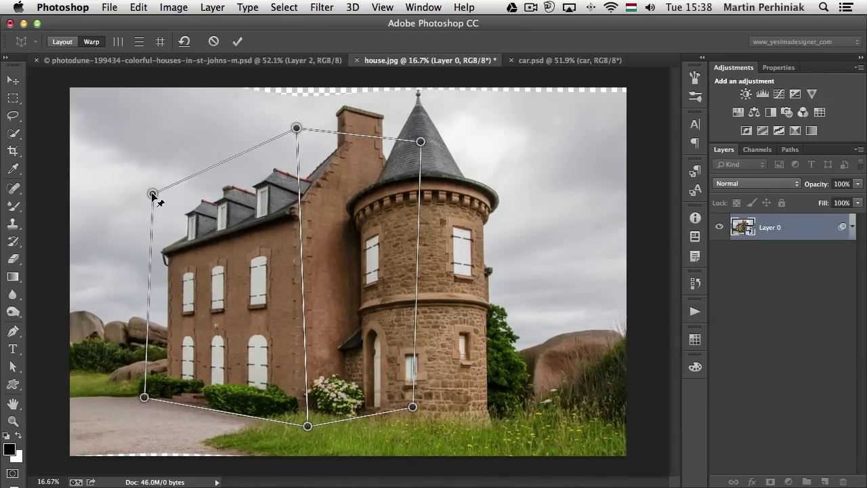
pyautogui.moveTo(307, 425); pyautogui.dragTo(298, 422)
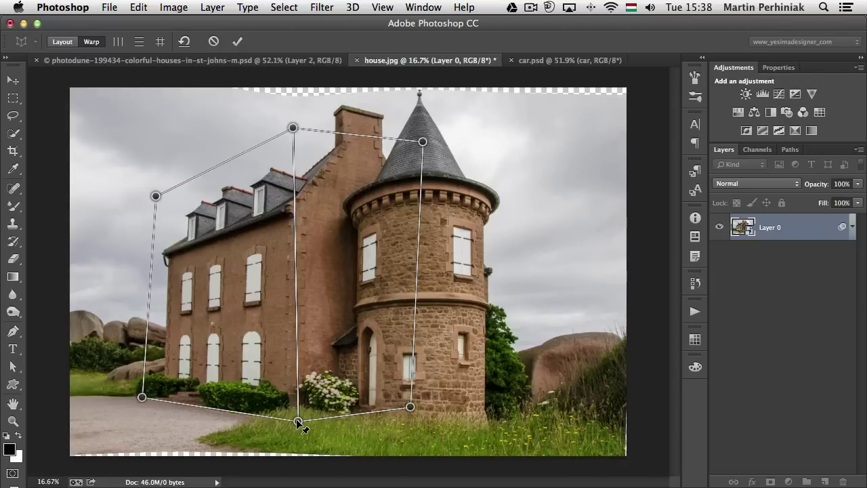
pyautogui.moveTo(411, 407); pyautogui.dragTo(416, 408)
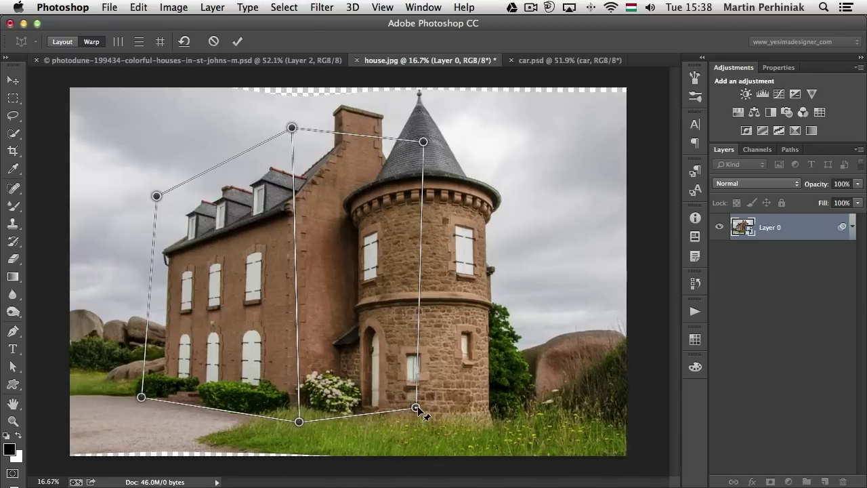
pyautogui.moveTo(292, 128); pyautogui.dragTo(295, 133)
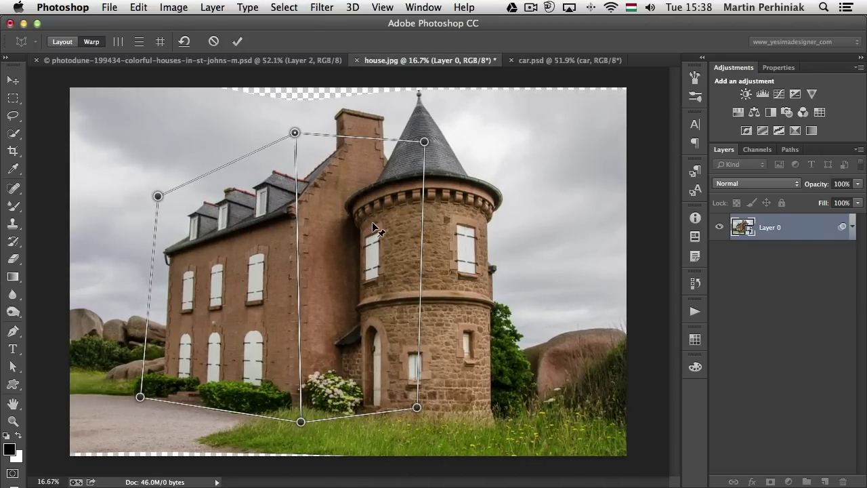
pyautogui.press('Return')
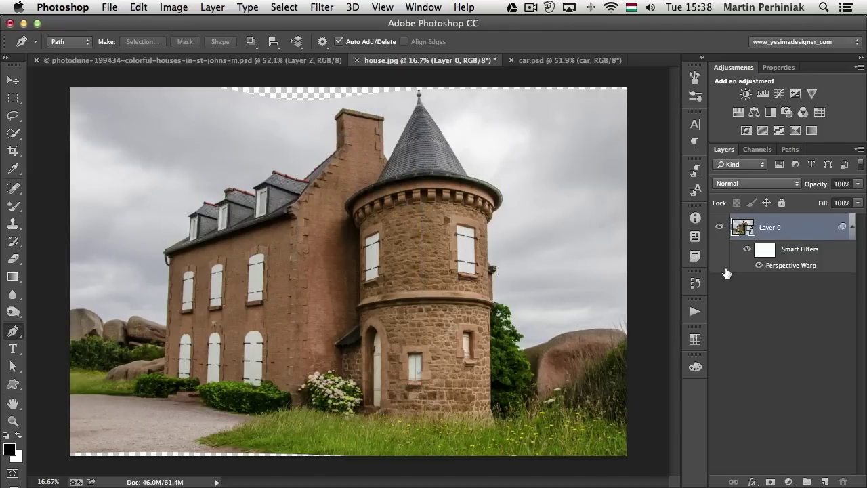
# Step: Hide and re-show the Perspective Warp smart filter, then reopen it by double-clicking its name
pyautogui.click(760, 266)
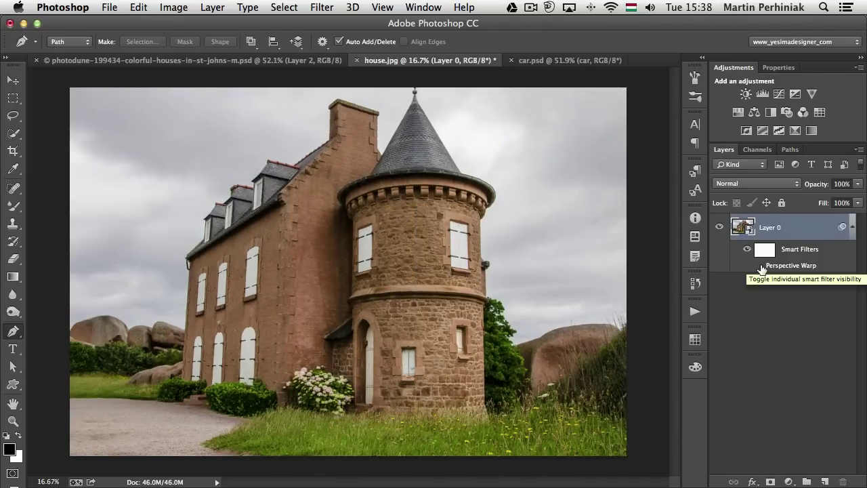
pyautogui.click(760, 266)
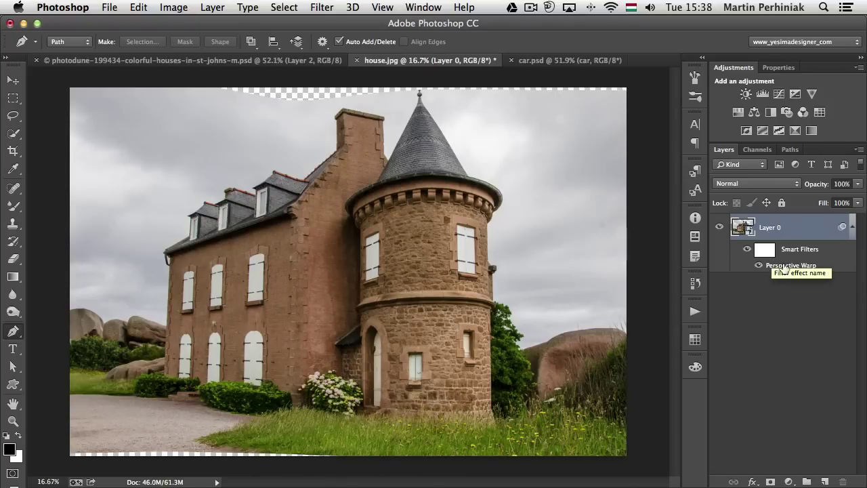
pyautogui.doubleClick(779, 265)
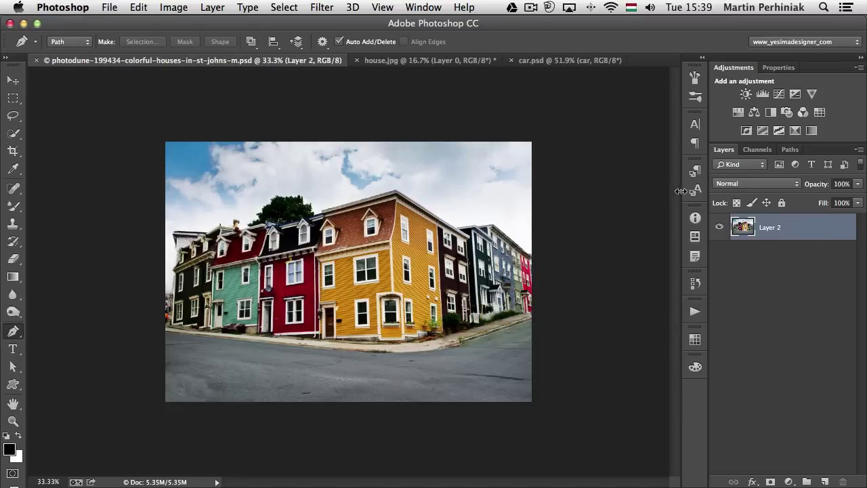
# Step: Convert Layer 2 of the colorful houses document into a smart object
pyautogui.rightClick(810, 231)
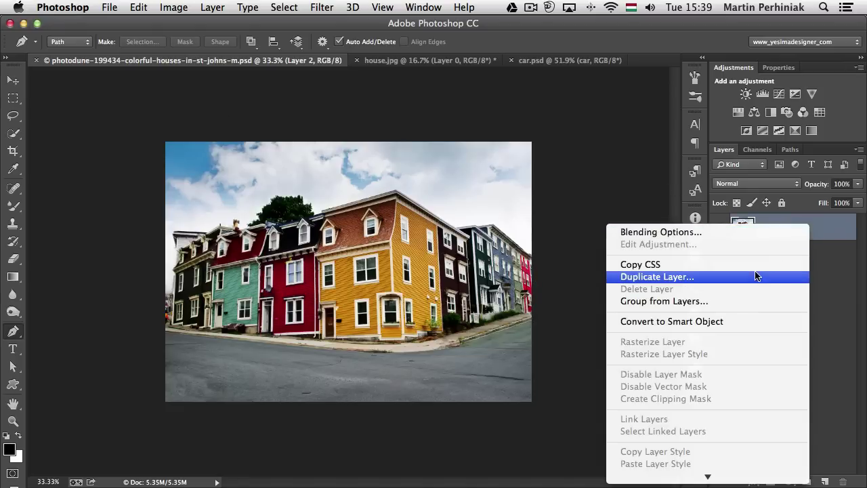
pyautogui.click(718, 321)
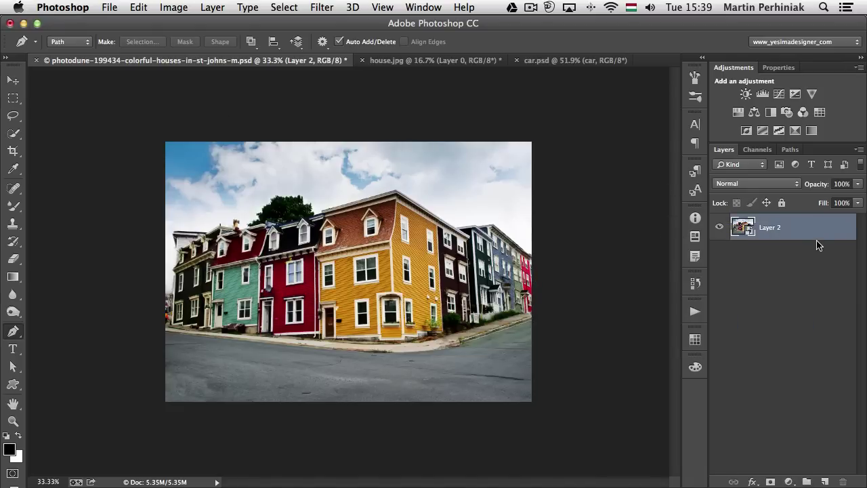
pyautogui.click(134, 8)
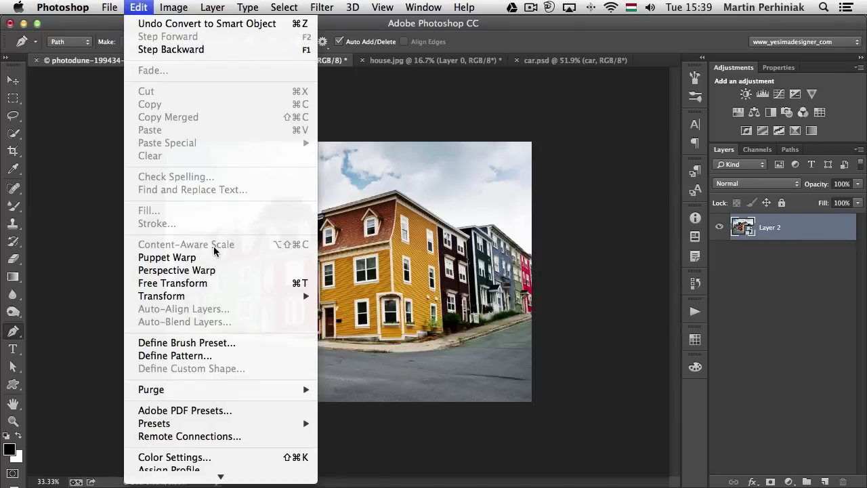
# Step: Start a Perspective Warp on Layer 2 and fit a plane to the right-hand row of houses
pyautogui.click(209, 271)
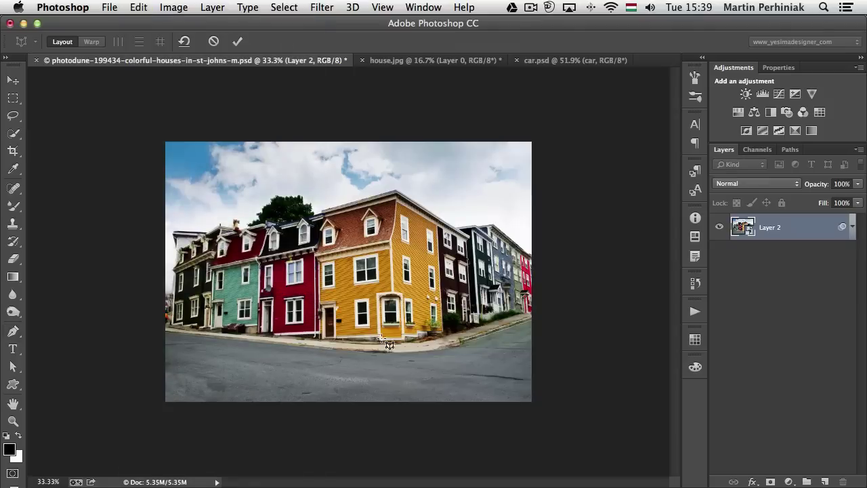
pyautogui.moveTo(396, 348); pyautogui.dragTo(561, 170)
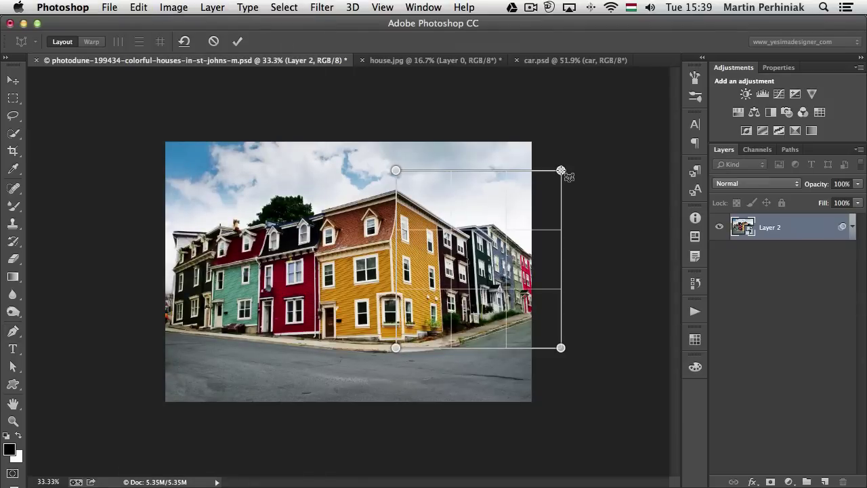
pyautogui.moveTo(386, 172); pyautogui.dragTo(383, 170)
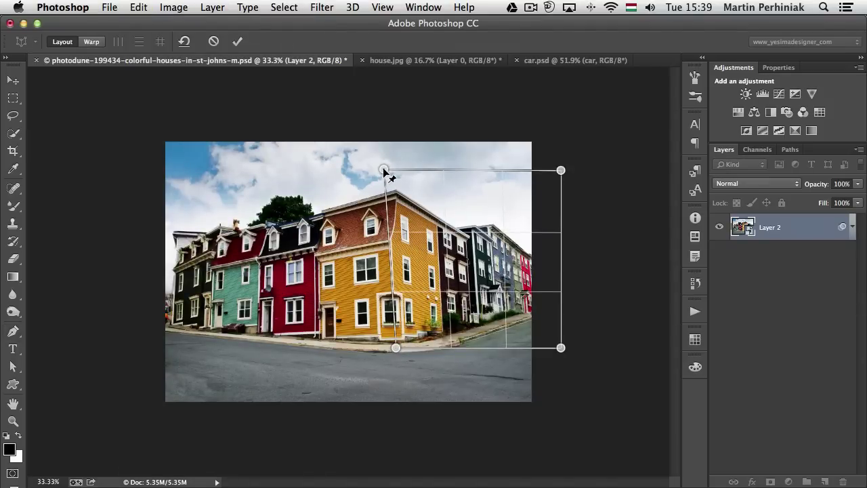
pyautogui.moveTo(560, 349); pyautogui.dragTo(546, 308)
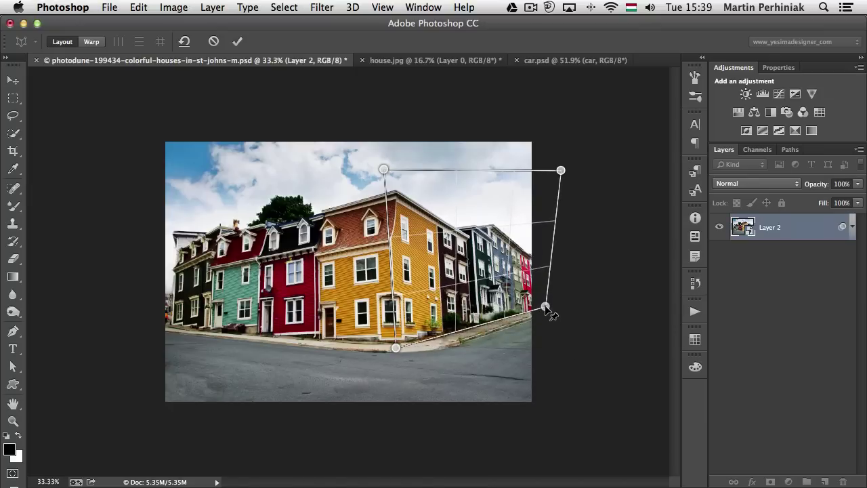
pyautogui.moveTo(561, 170); pyautogui.dragTo(538, 261)
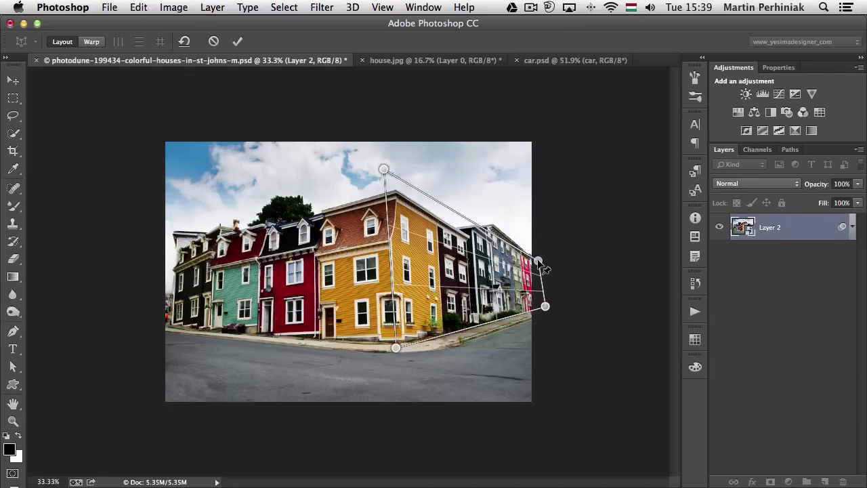
pyautogui.moveTo(383, 169); pyautogui.dragTo(382, 119)
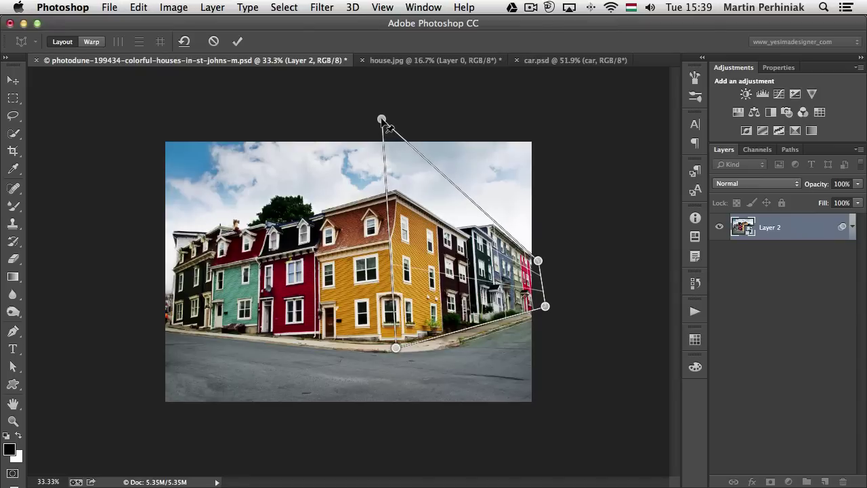
pyautogui.moveTo(540, 261); pyautogui.dragTo(543, 260)
# Step: Draw a second plane joined to the first over the left-hand houses, its outer corners at the photo's left edge
pyautogui.moveTo(130, 125); pyautogui.dragTo(380, 314)
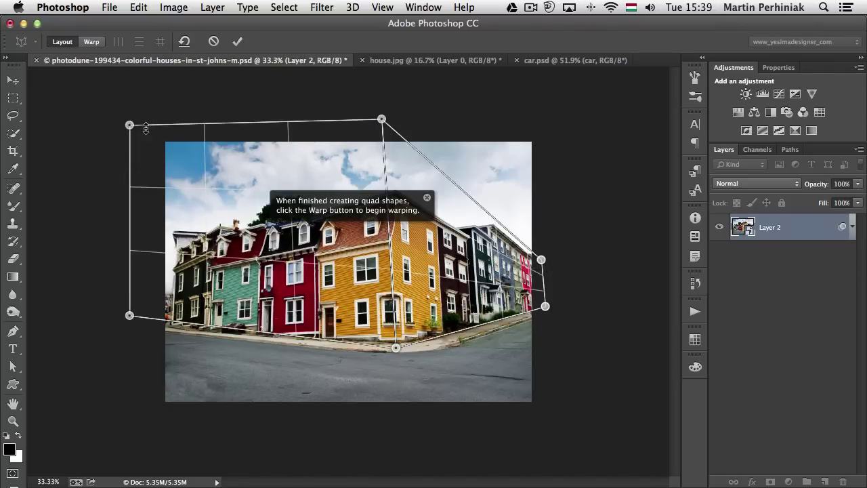
pyautogui.moveTo(131, 125); pyautogui.dragTo(166, 183)
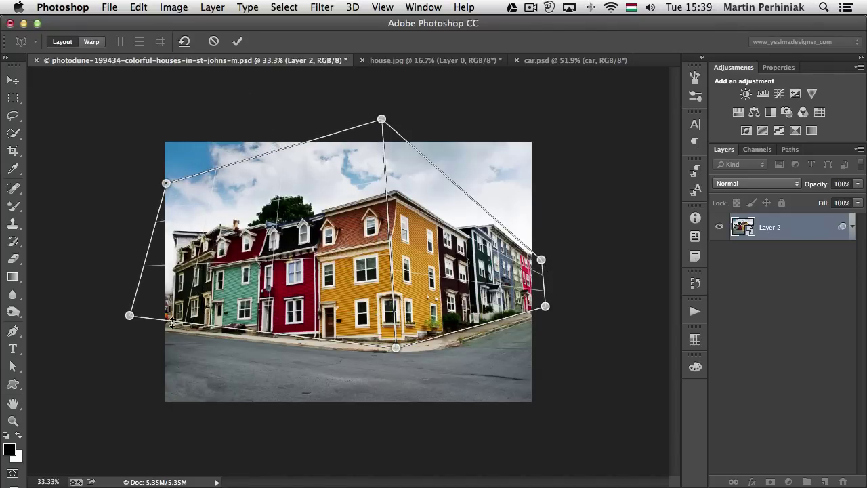
pyautogui.moveTo(129, 316); pyautogui.dragTo(173, 323)
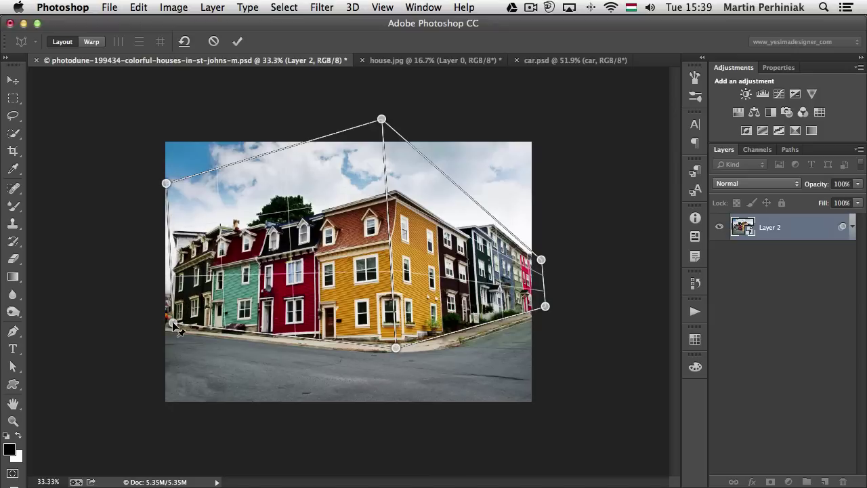
pyautogui.moveTo(166, 183); pyautogui.dragTo(183, 189)
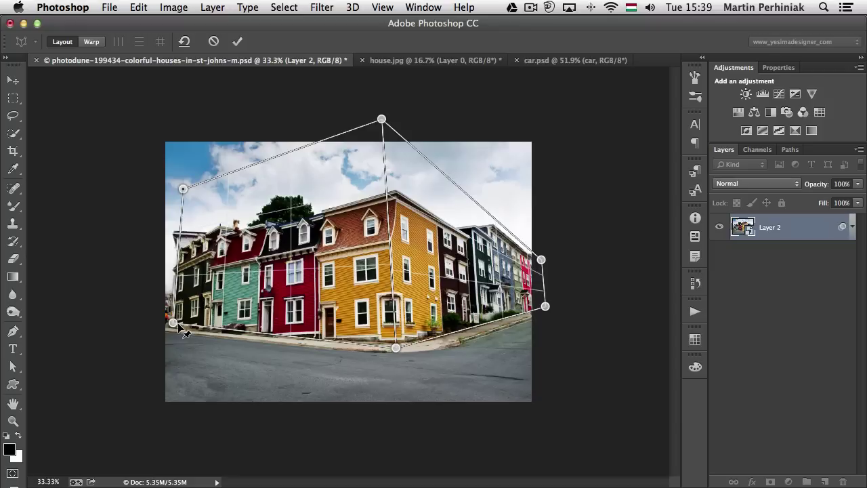
pyautogui.moveTo(177, 324); pyautogui.dragTo(170, 323)
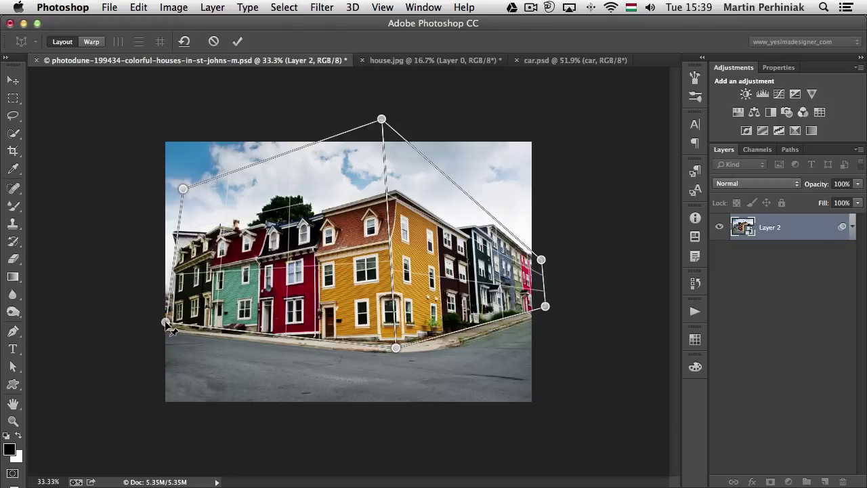
pyautogui.moveTo(182, 190); pyautogui.dragTo(170, 190)
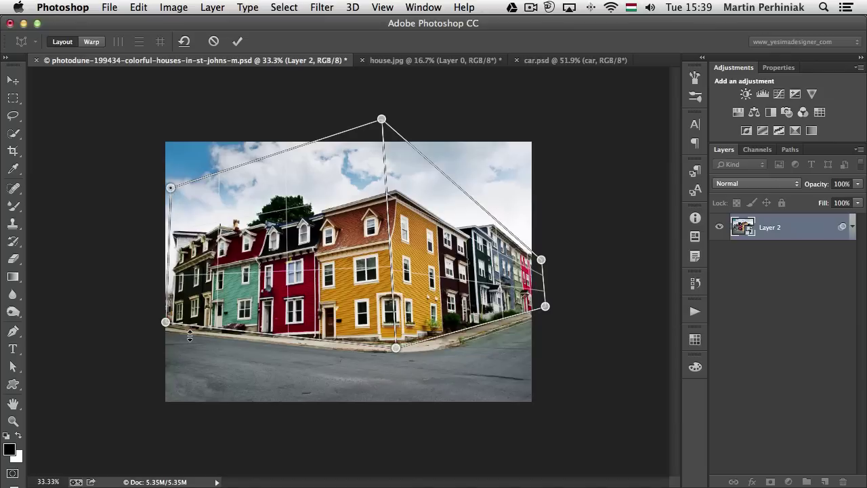
# Step: In Warp mode, Shift-click the yellow house's corner edge to make it vertical, then commit the warp
pyautogui.press('w')
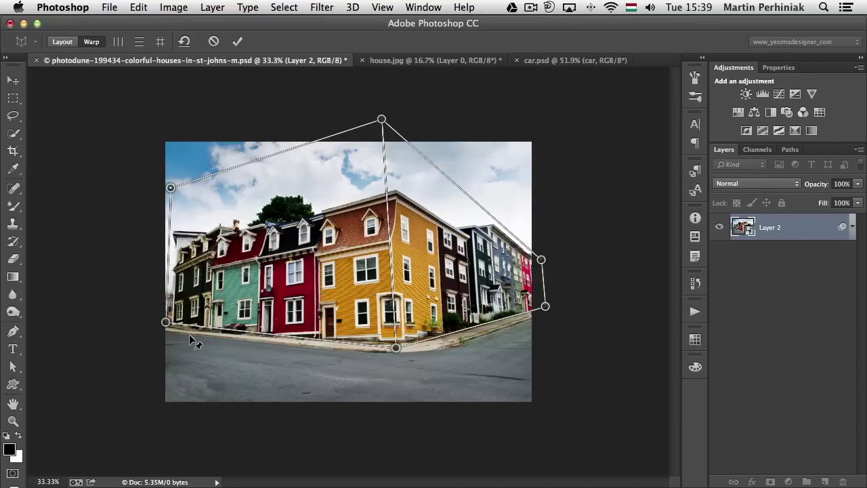
pyautogui.press('super+equal')
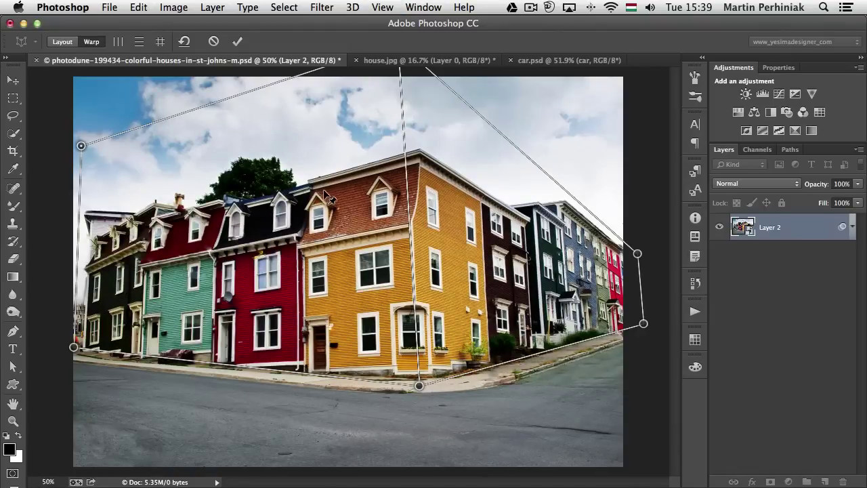
pyautogui.keyDown('shift'); pyautogui.click(410, 211); pyautogui.keyUp('shift')
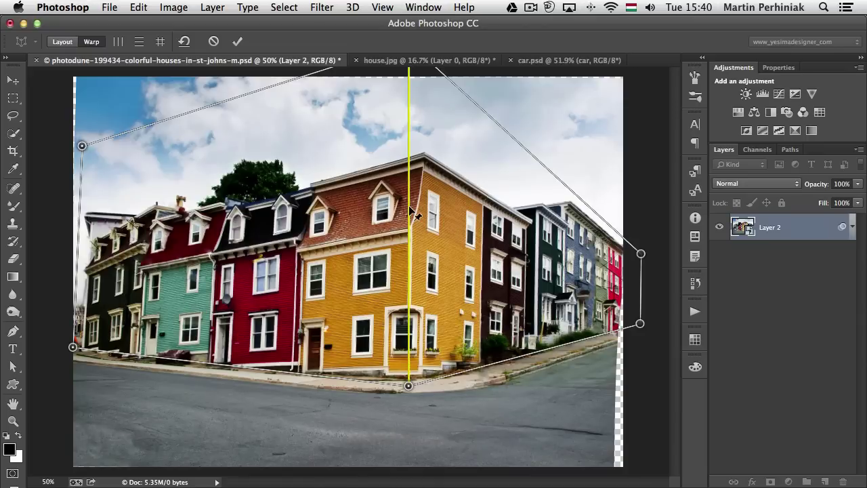
pyautogui.press('super+minus')
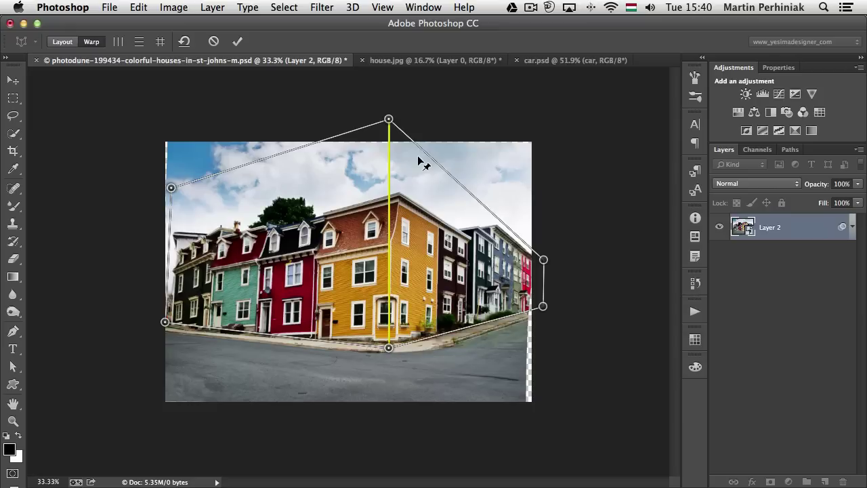
pyautogui.press('Return')
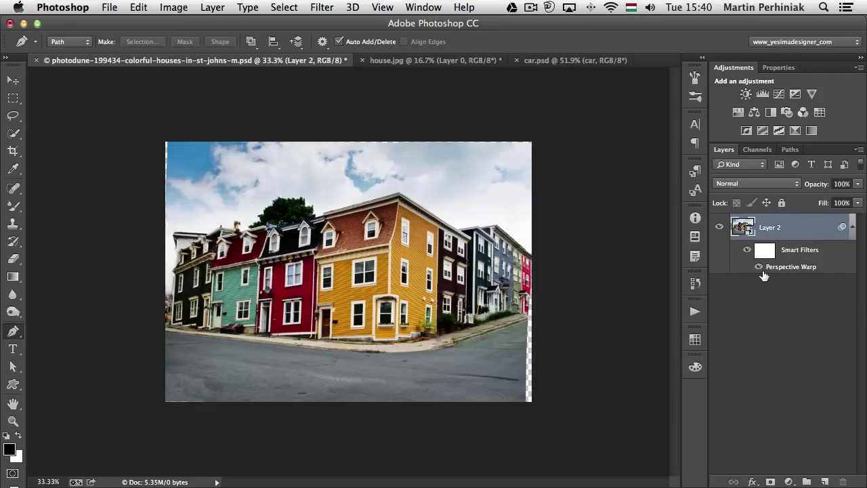
pyautogui.click(759, 268)
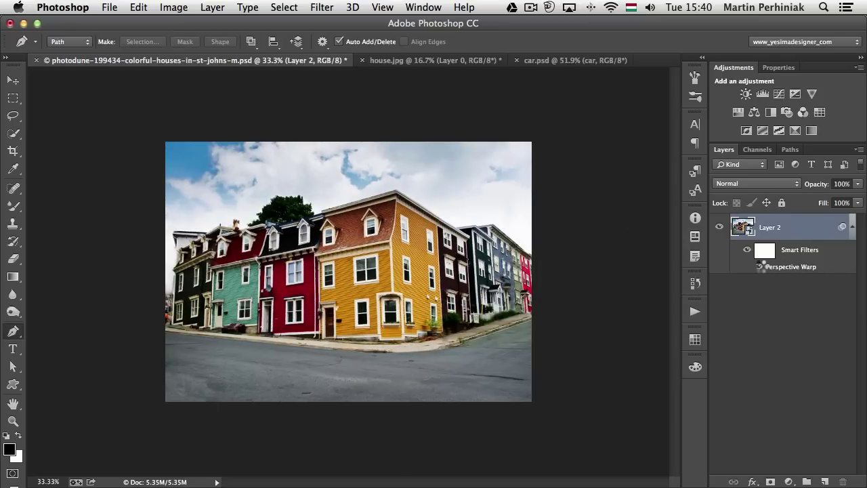
pyautogui.click(760, 268)
pyautogui.click(760, 268)
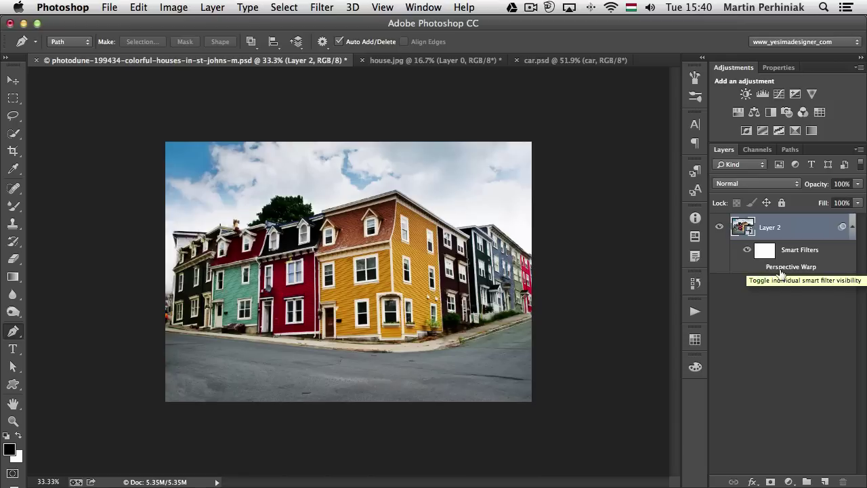
pyautogui.click(759, 268)
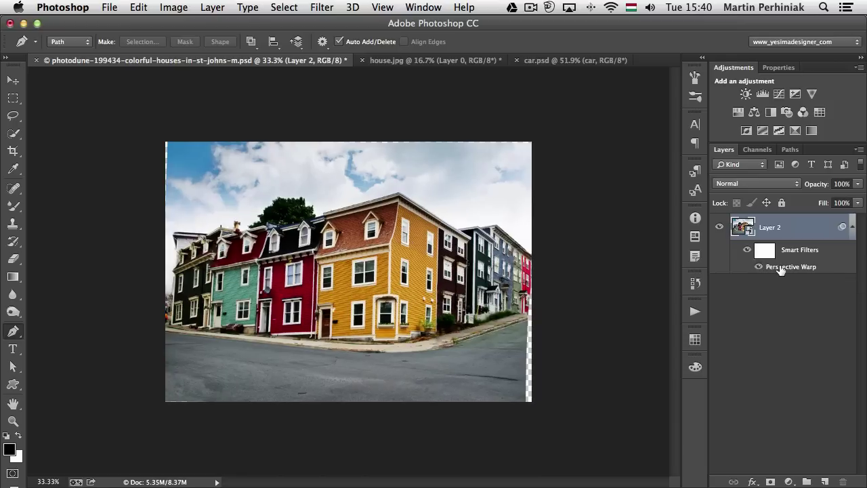
# Step: Reopen Layer 2's Perspective Warp, shift the yellow house's corner edge pins left, and recommit
pyautogui.doubleClick(786, 268)
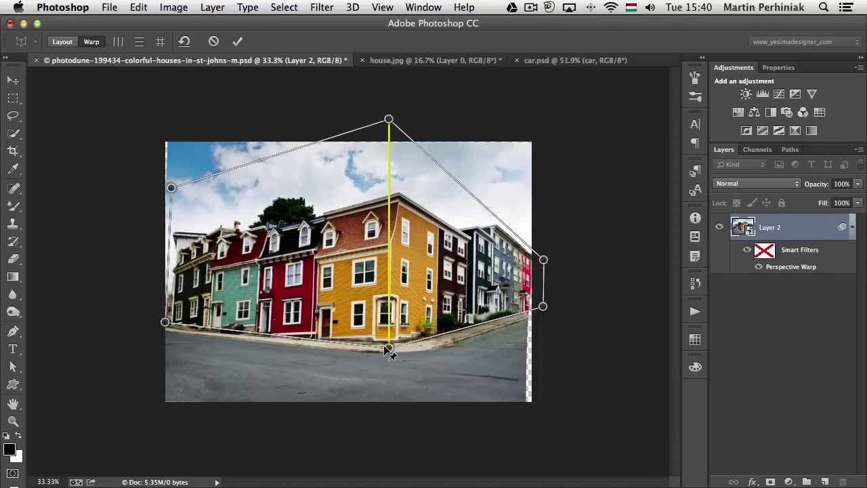
pyautogui.moveTo(388, 348); pyautogui.dragTo(280, 359)
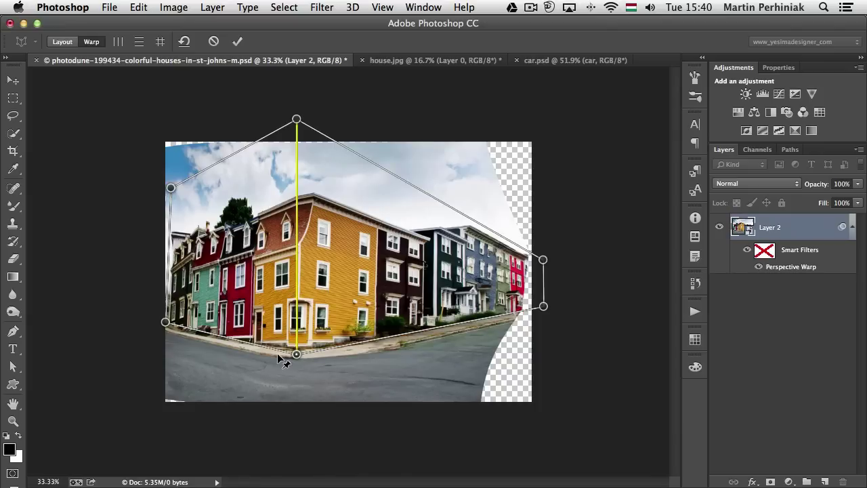
pyautogui.moveTo(279, 358); pyautogui.dragTo(298, 357)
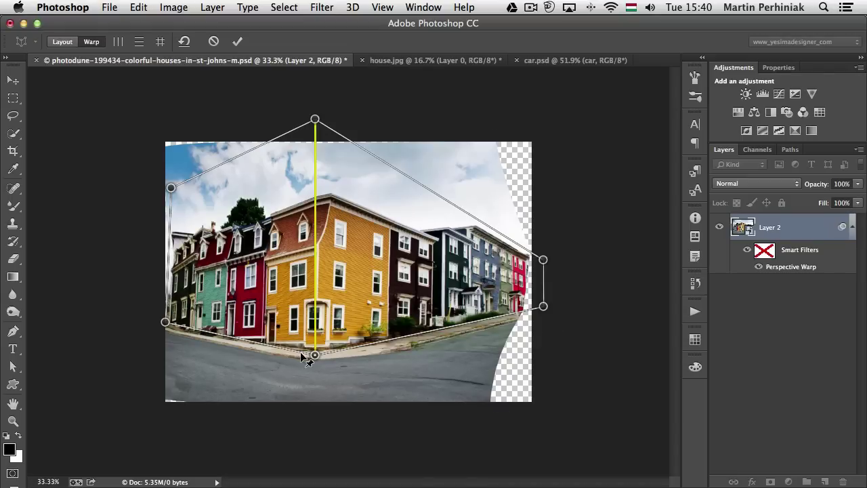
pyautogui.moveTo(316, 354)
pyautogui.mouseDown()
pyautogui.moveTo(430, 356)
pyautogui.moveTo(308, 353)
pyautogui.mouseUp()
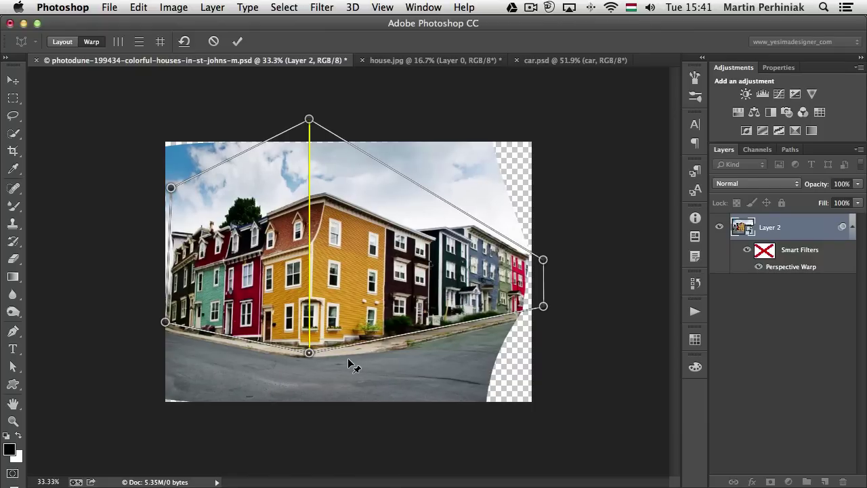
pyautogui.press('Return')
pyautogui.press('p')
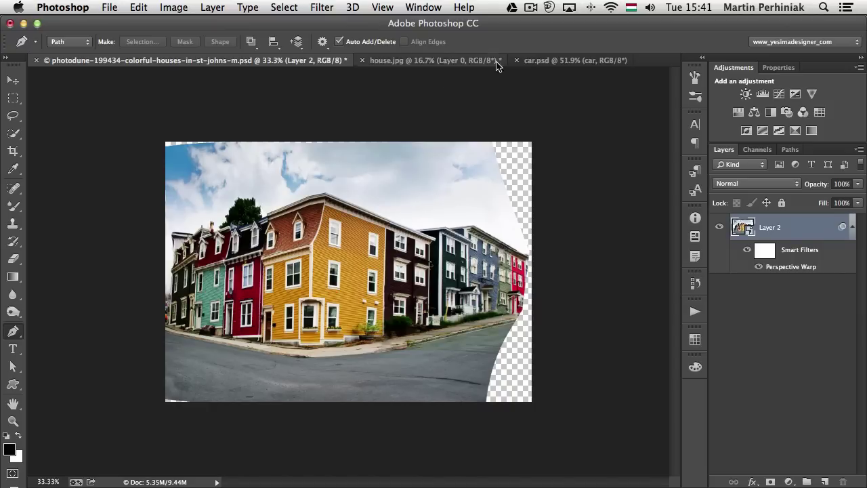
# Step: Switch to the car.psd document and briefly hide the car layer to view the road alone
pyautogui.click(575, 60)
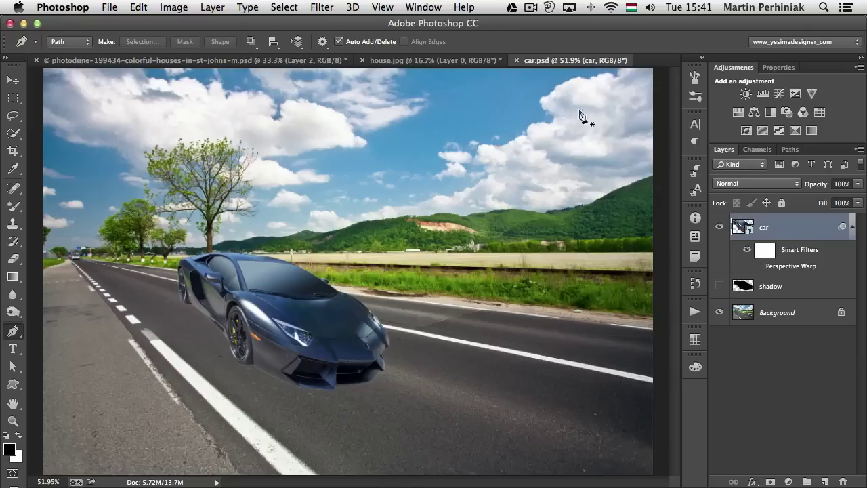
pyautogui.click(719, 230)
pyautogui.click(720, 230)
# Step: Toggle the car's Perspective Warp smart filter to compare, leaving it hidden
pyautogui.click(759, 267)
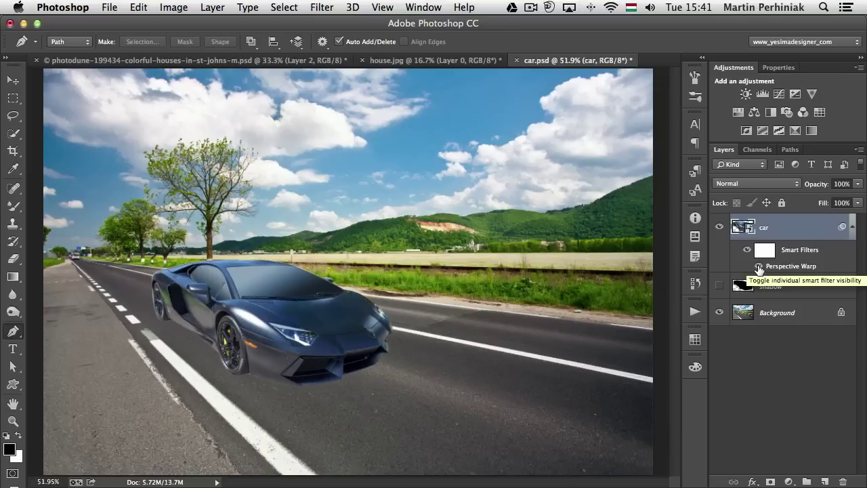
pyautogui.click(759, 267)
pyautogui.click(759, 267)
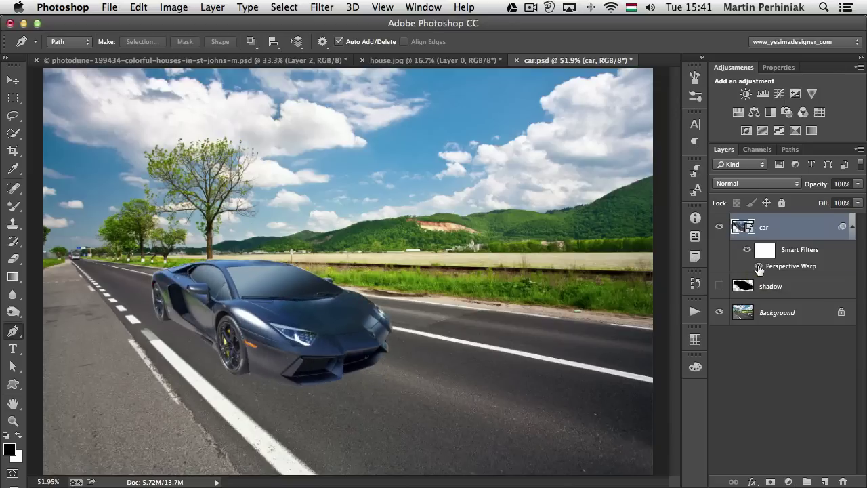
# Step: Re-edit the car's Perspective Warp, nudging the rear-bottom and bottom-centre pins, and commit it
pyautogui.doubleClick(784, 271)
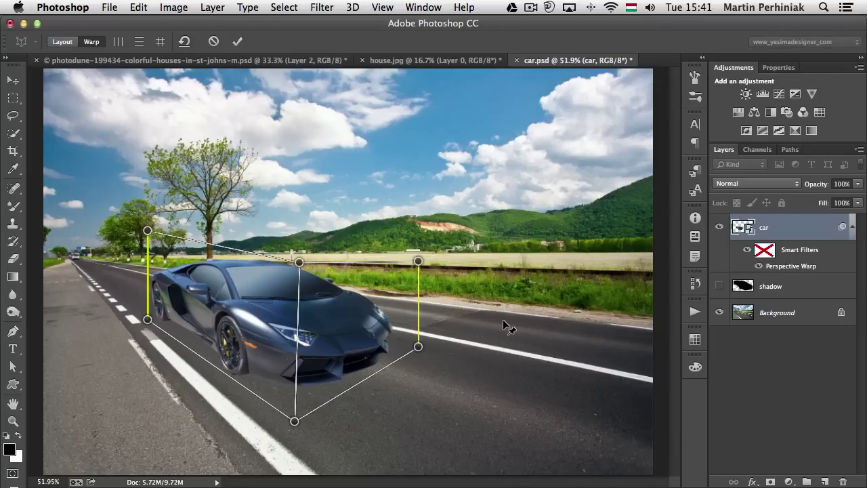
pyautogui.moveTo(149, 319); pyautogui.dragTo(149, 315)
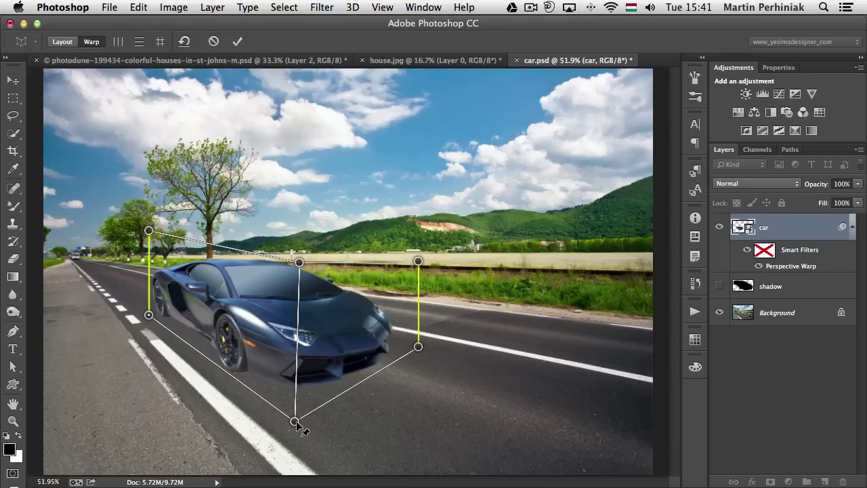
pyautogui.moveTo(295, 422); pyautogui.dragTo(291, 423)
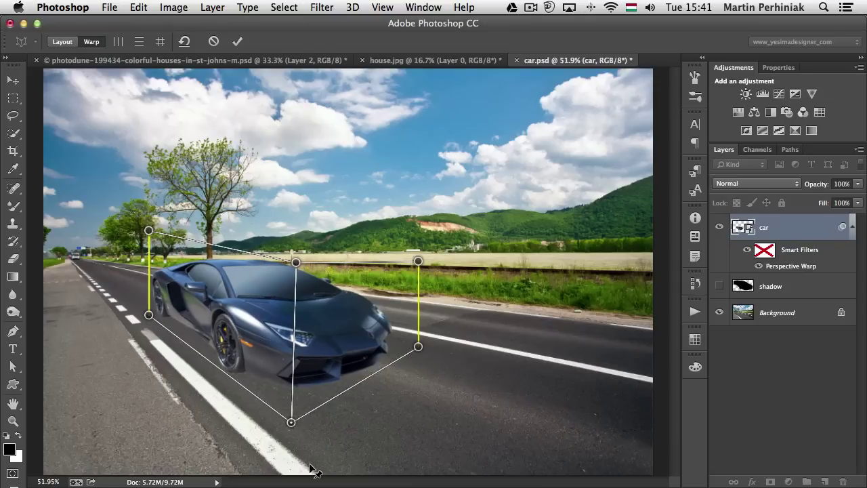
pyautogui.press('Return')
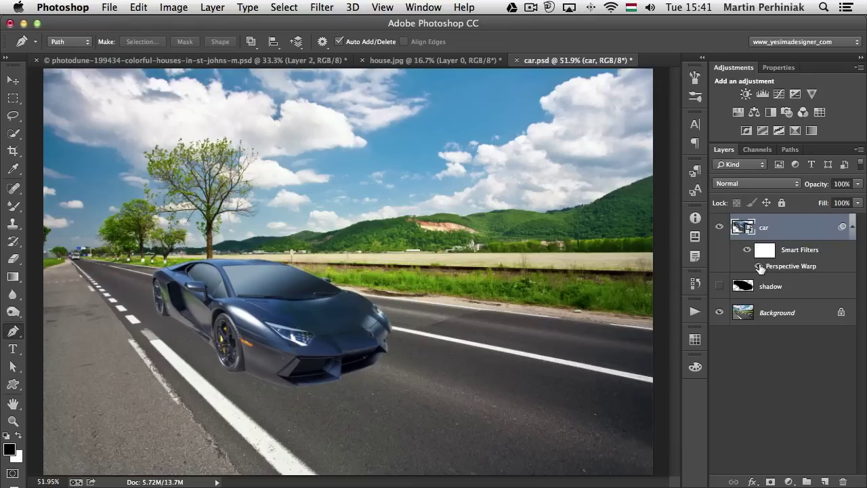
# Step: Recheck the car's warp, then make the shadow layer beneath the car visible and deselect it
pyautogui.click(759, 266)
pyautogui.click(759, 266)
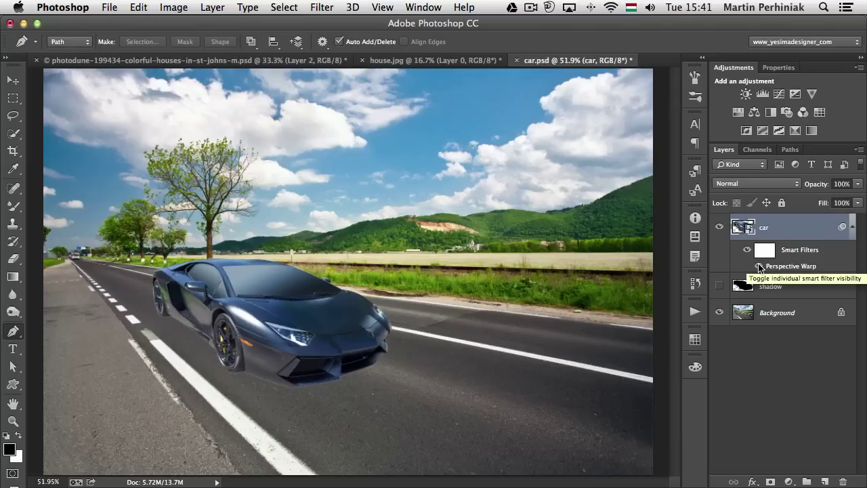
pyautogui.click(719, 287)
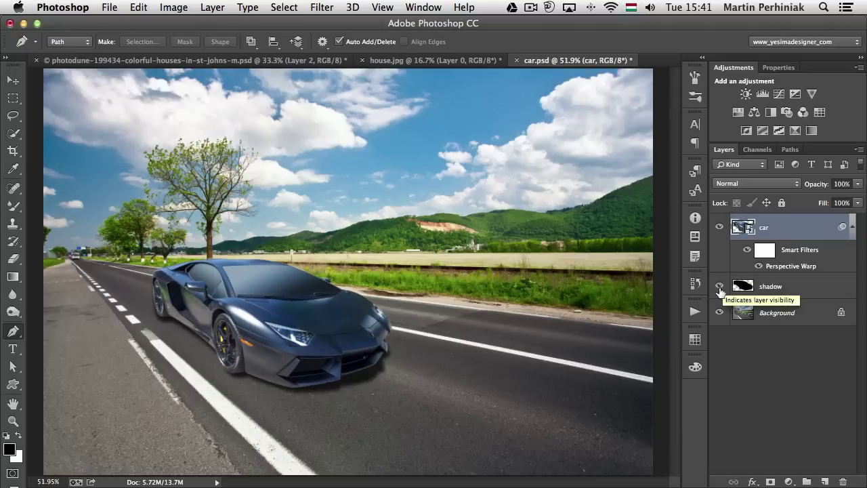
pyautogui.click(764, 287)
pyautogui.press('v')
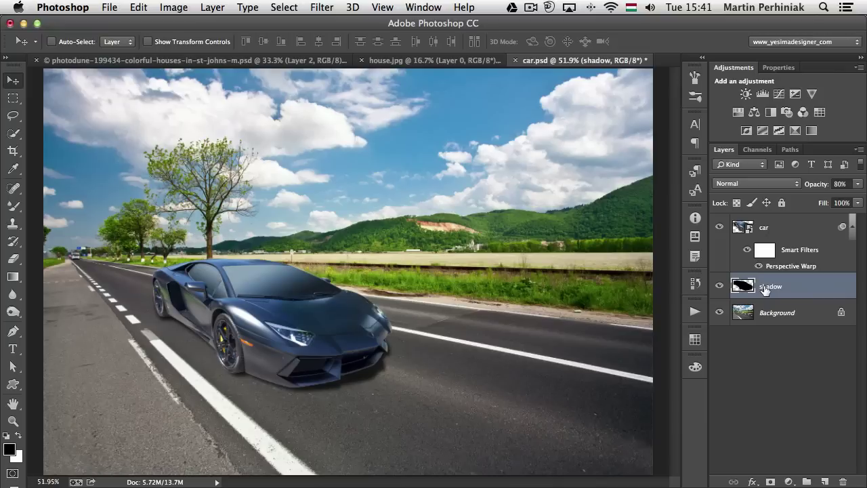
pyautogui.click(783, 411)
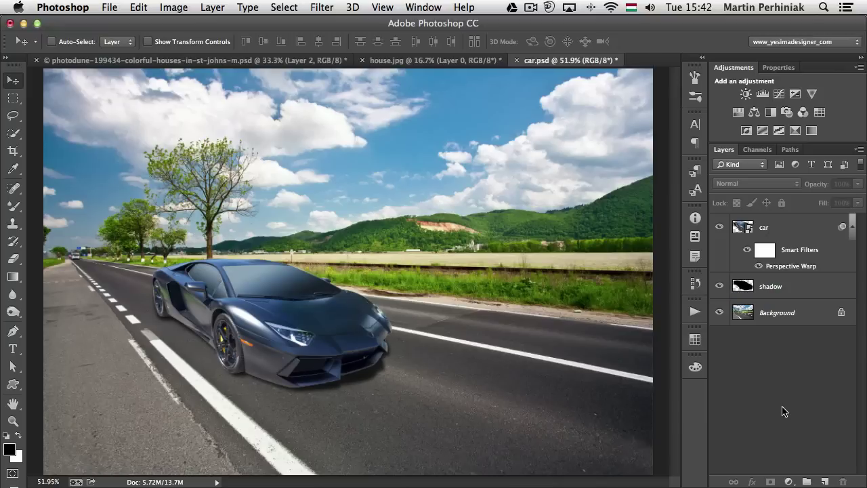